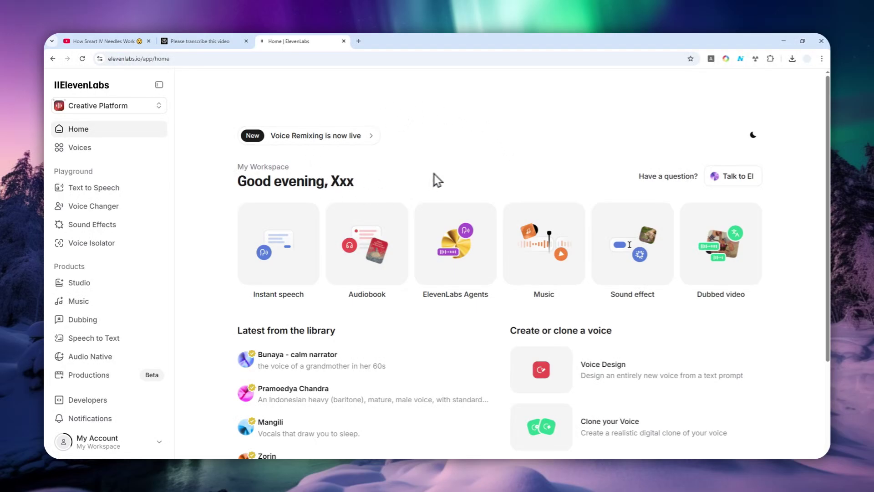
Step: Create a Studio voiceover project titled 'My Voiceover', then view the 'How Smart IV Needles Work' Short
click(95, 283)
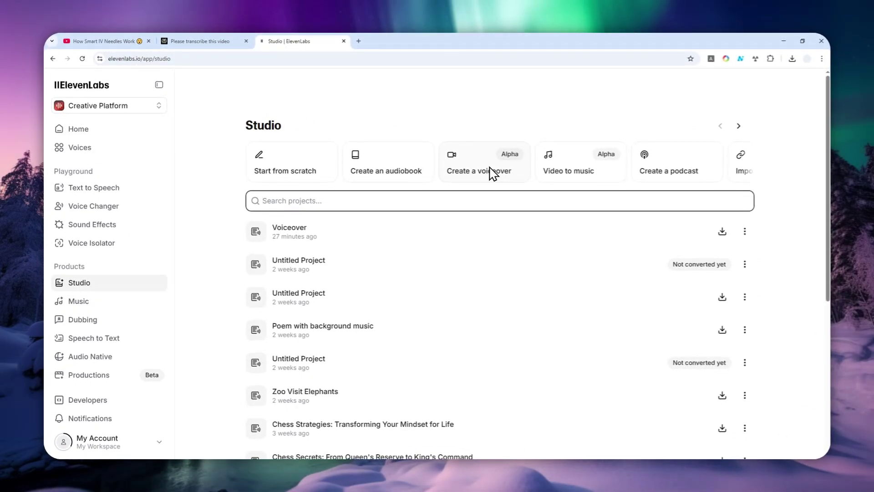
click(137, 441)
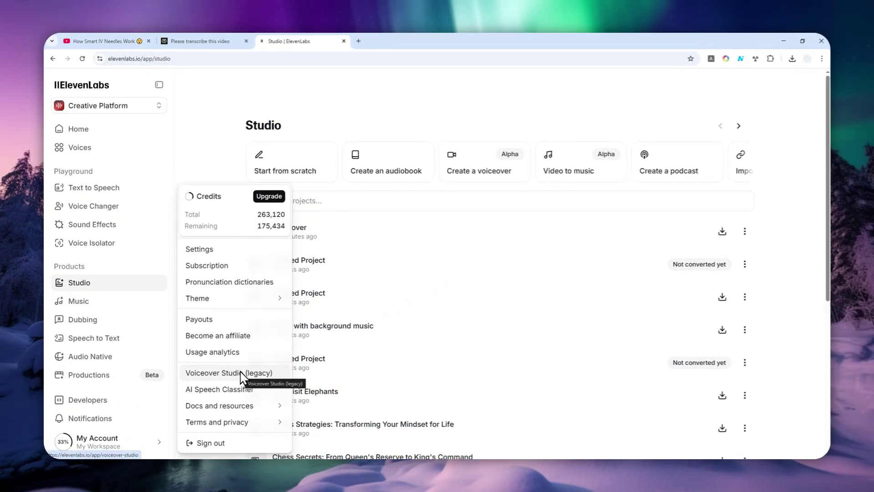
click(491, 170)
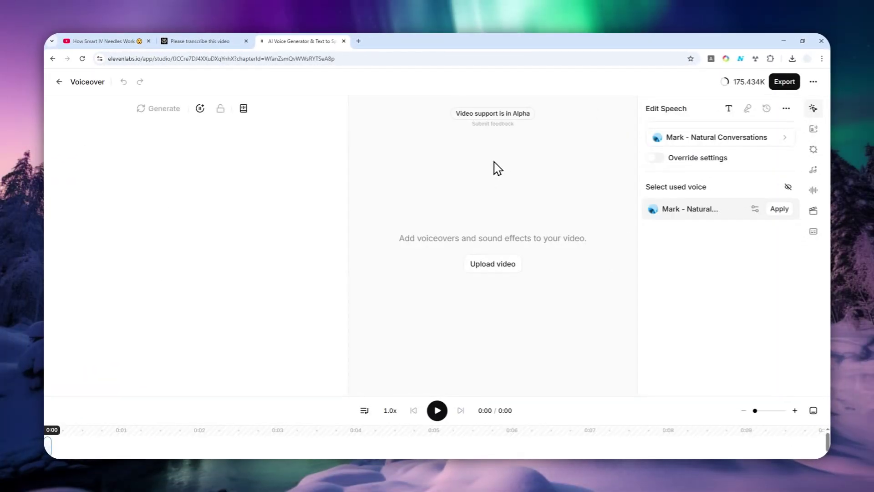
click(89, 86)
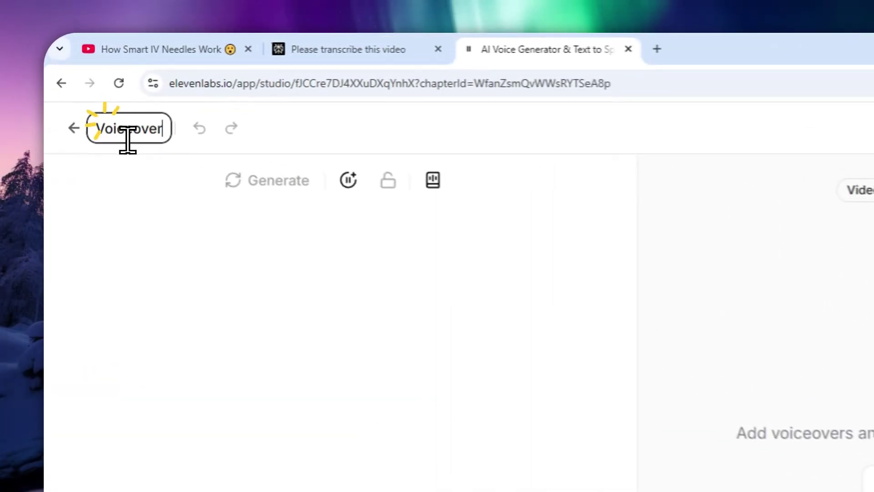
text(My Voiceover)
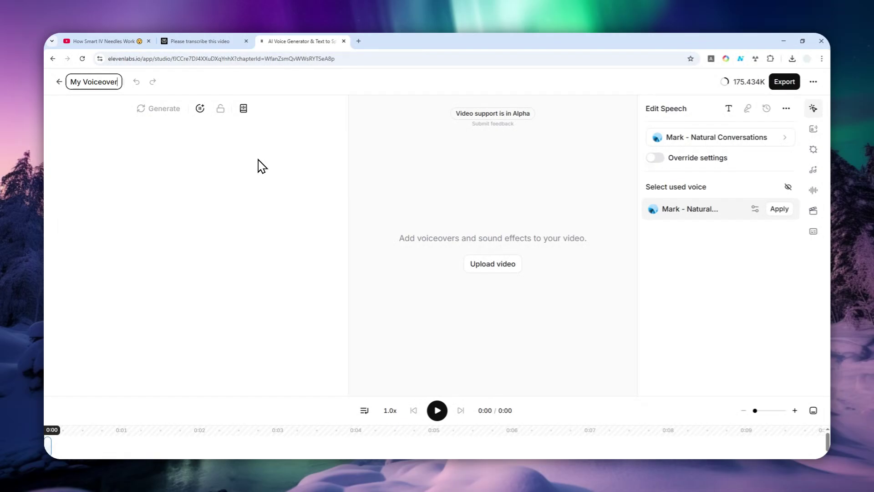
click(92, 40)
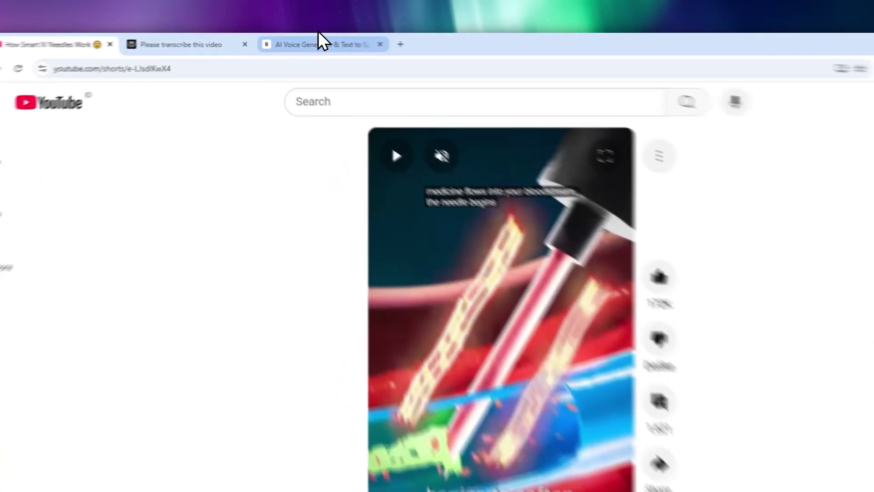
Step: Upload the 'How Smart IV Needles Work' mp4 into the My Voiceover project
click(296, 41)
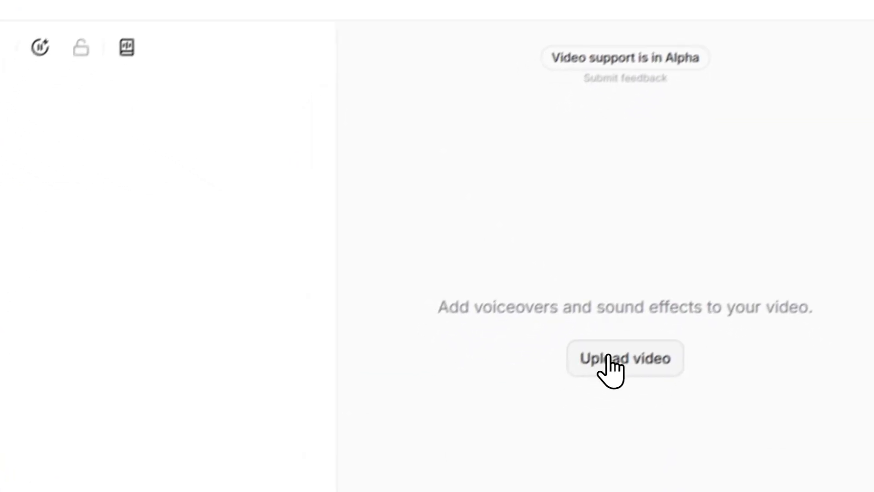
click(612, 357)
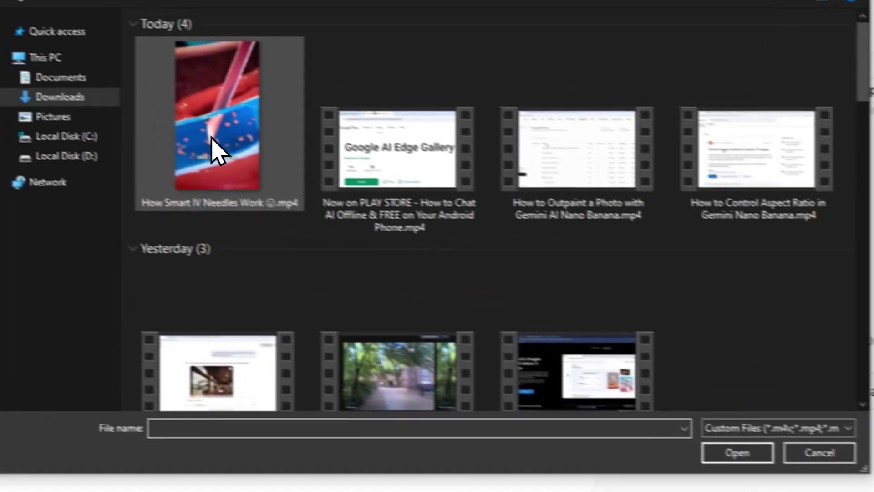
click(246, 139)
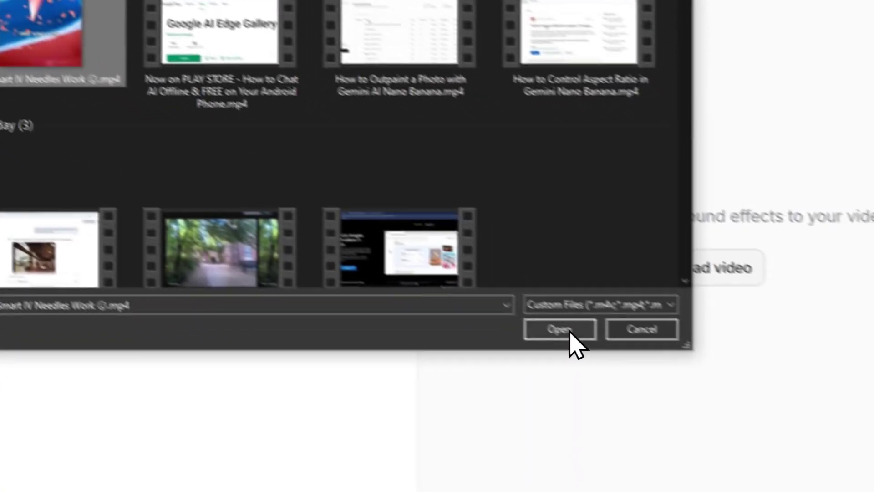
click(779, 465)
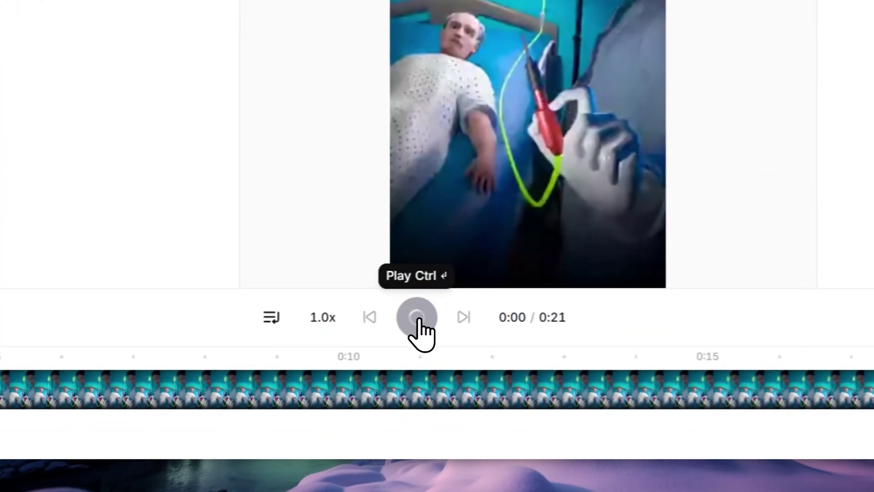
Step: Preview the uploaded video's first four seconds at a lowered system volume
click(437, 388)
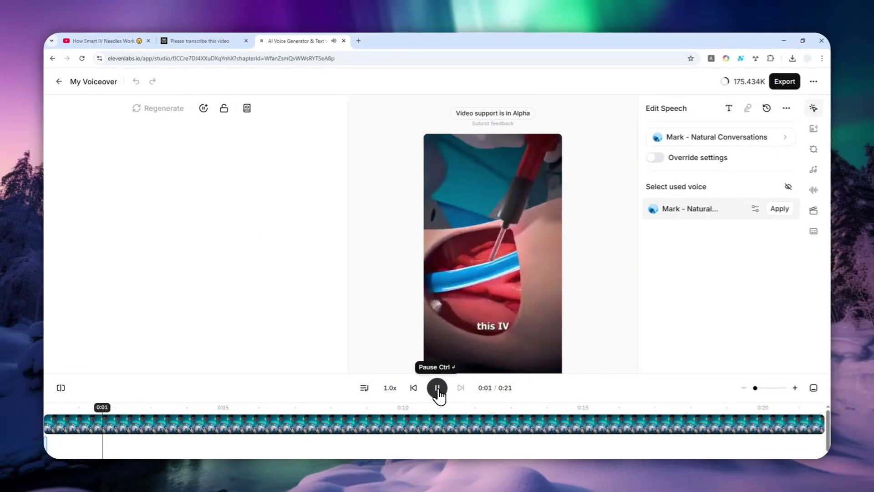
key(XF86AudioLowerVolume)
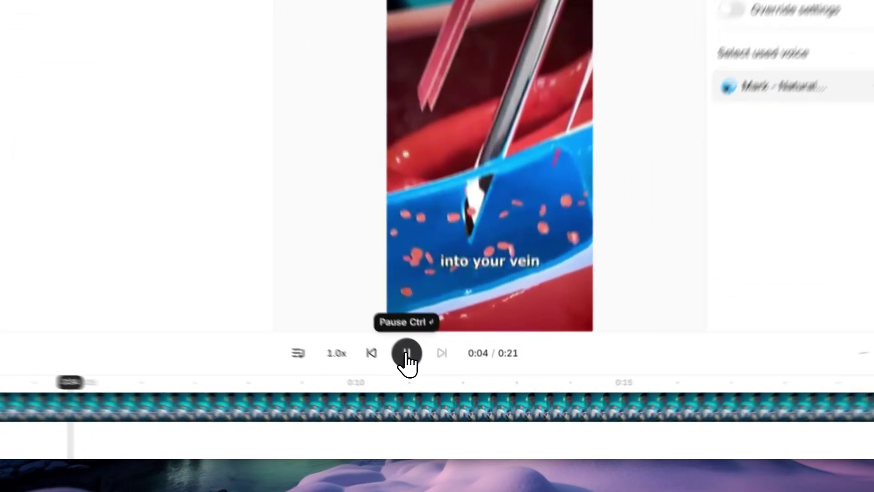
click(437, 387)
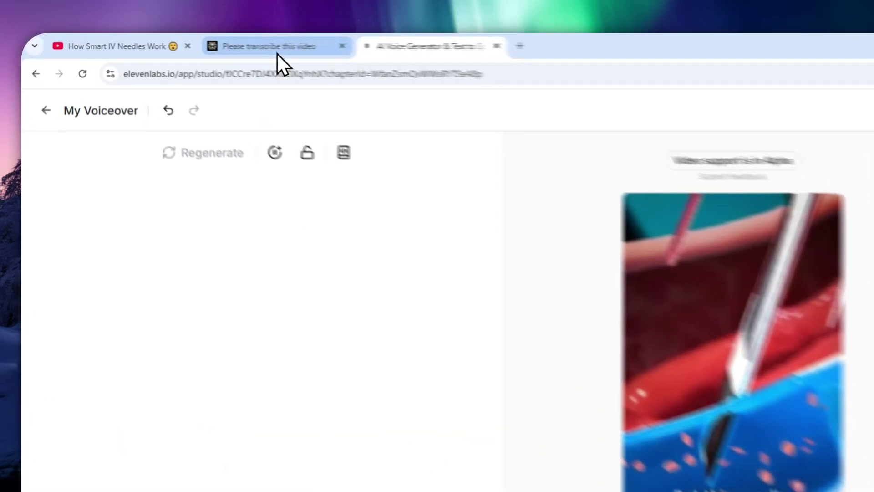
Step: Copy the rewritten IV-needle script from the Perplexity chat
click(203, 41)
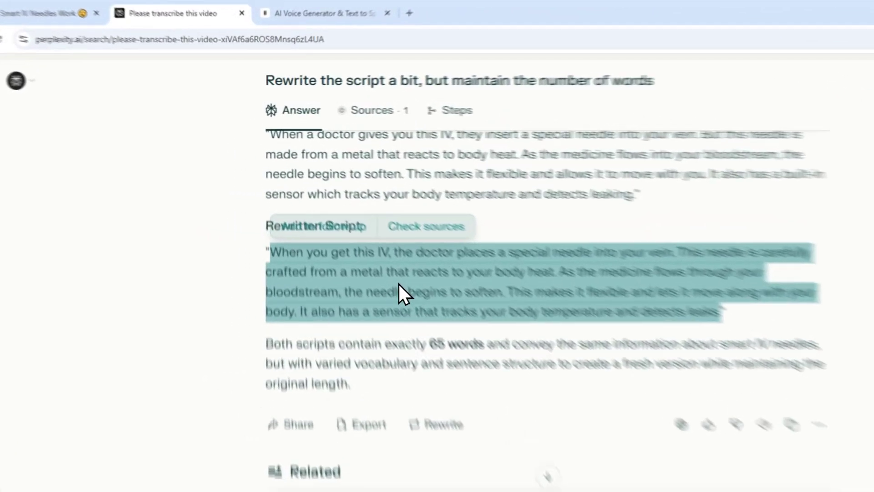
right_click(346, 225)
click(357, 229)
Step: Paste the rewritten script into the empty script area and select it from 'to soften' to the end
click(300, 40)
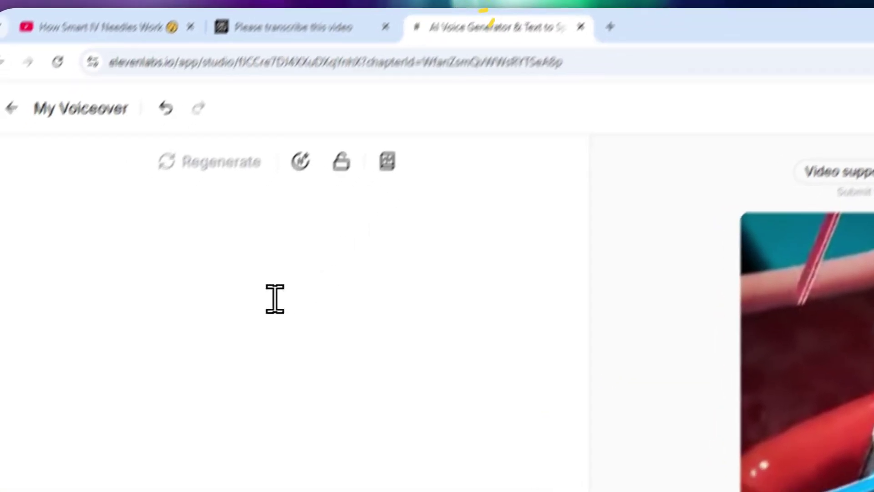
click(66, 280)
right_click(67, 282)
click(220, 356)
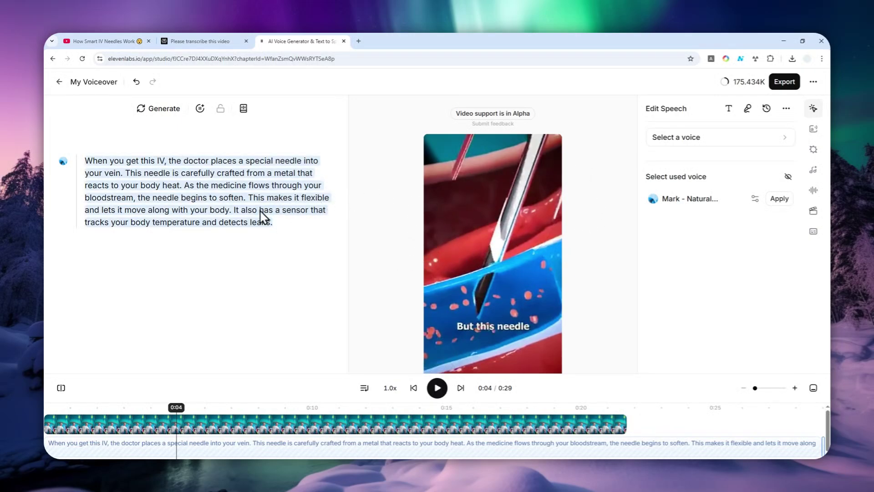
click(303, 238)
drag(331, 246, 217, 199)
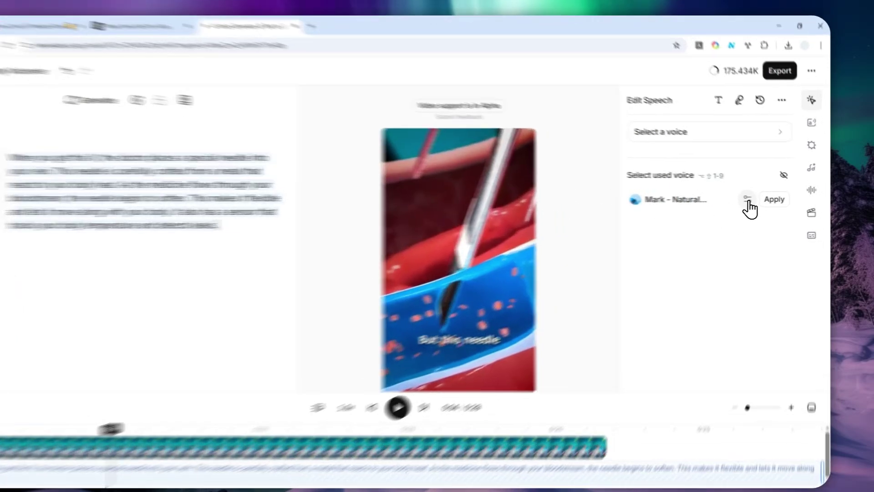
Step: Replace the script's Mark - Natural voice with Sarah from the Default voices and save
click(755, 199)
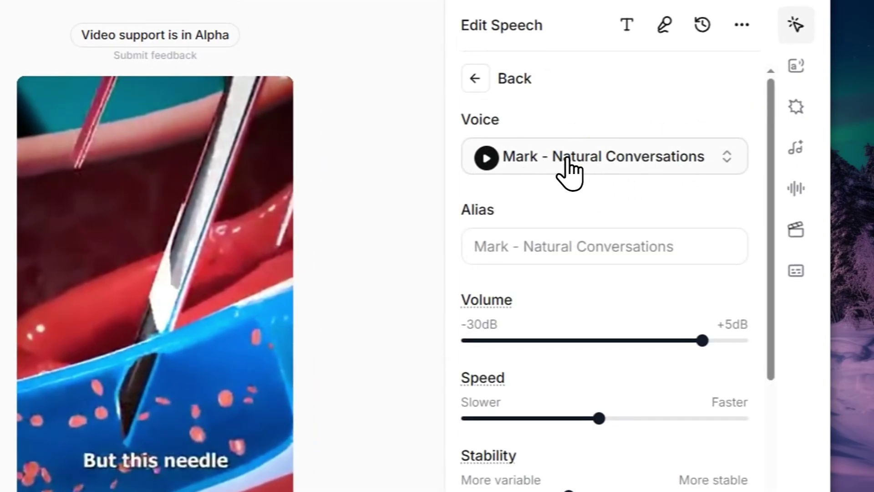
click(570, 159)
scroll(528, 364, down, 2)
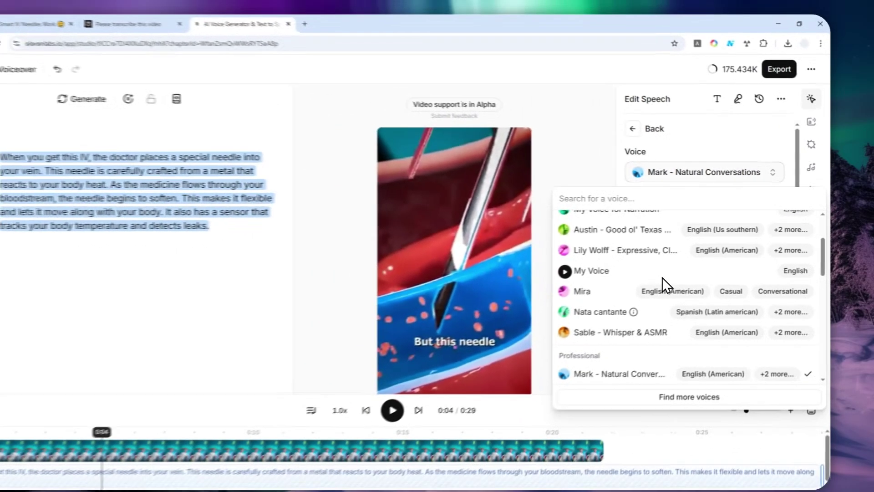
scroll(640, 301, up, 5)
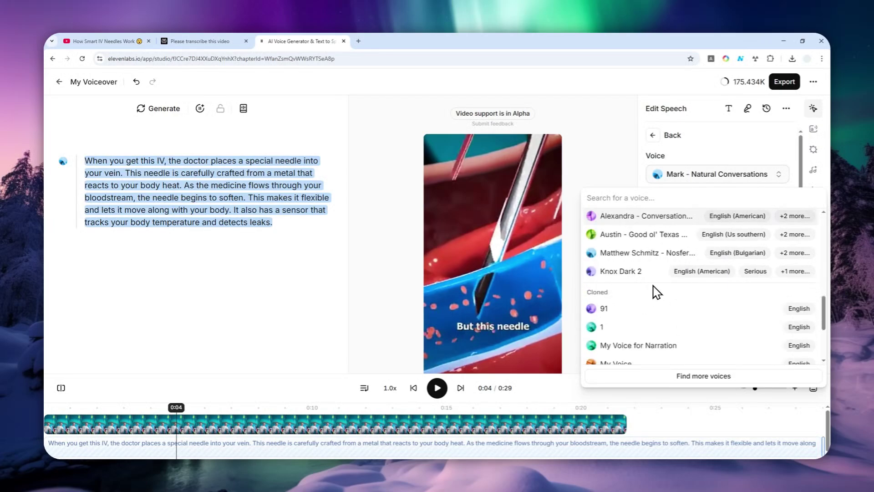
scroll(657, 291, down, 3)
scroll(659, 286, up, 1)
scroll(651, 282, down, 2)
scroll(648, 274, down, 1)
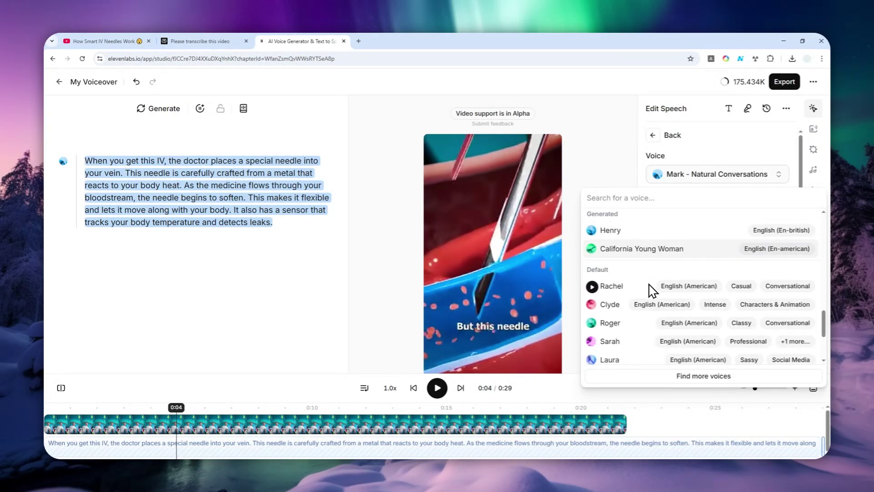
scroll(612, 294, down, 3)
scroll(617, 303, up, 2)
click(611, 298)
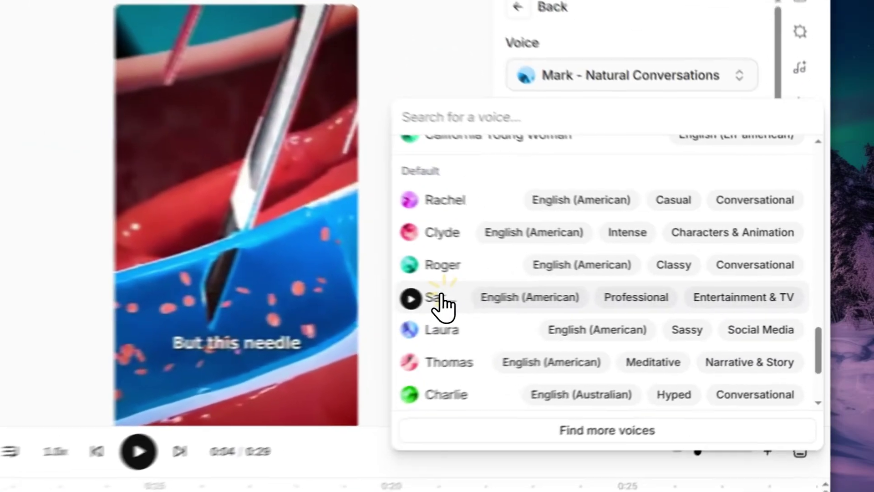
scroll(683, 205, down, 6)
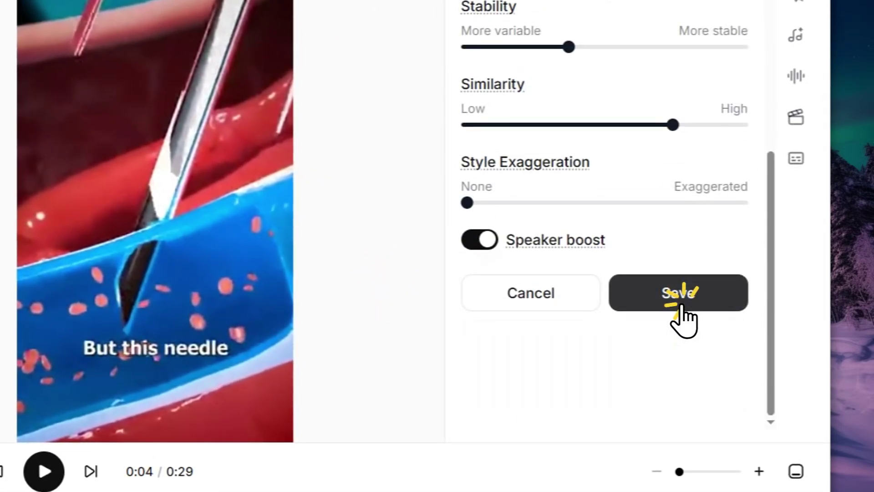
click(680, 301)
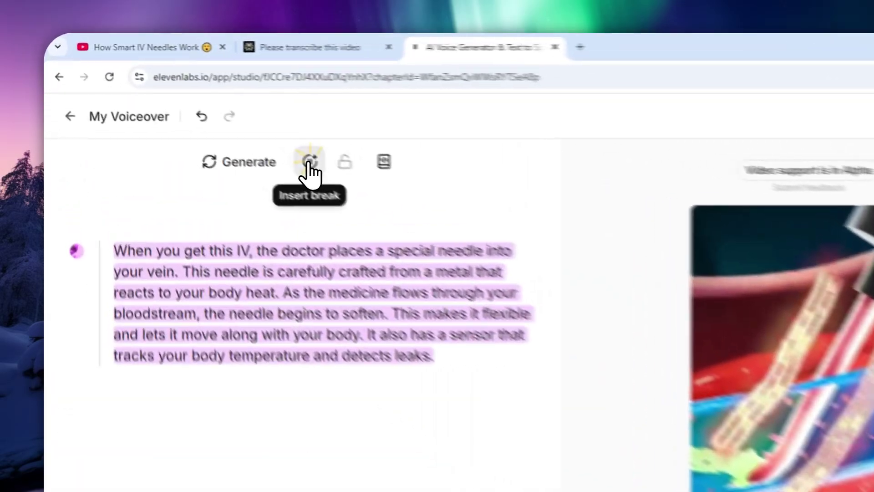
Step: Try inserting a pause in the script, undo it, and browse the Music and Sound Effects options
click(200, 113)
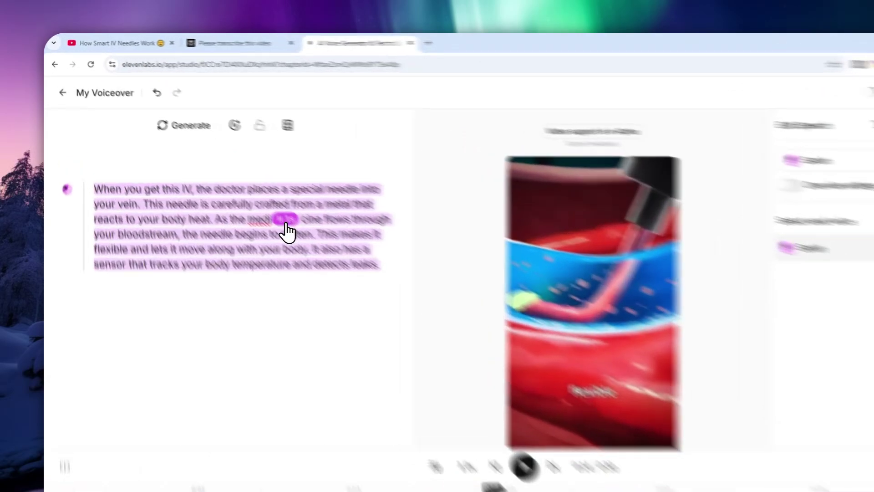
click(242, 187)
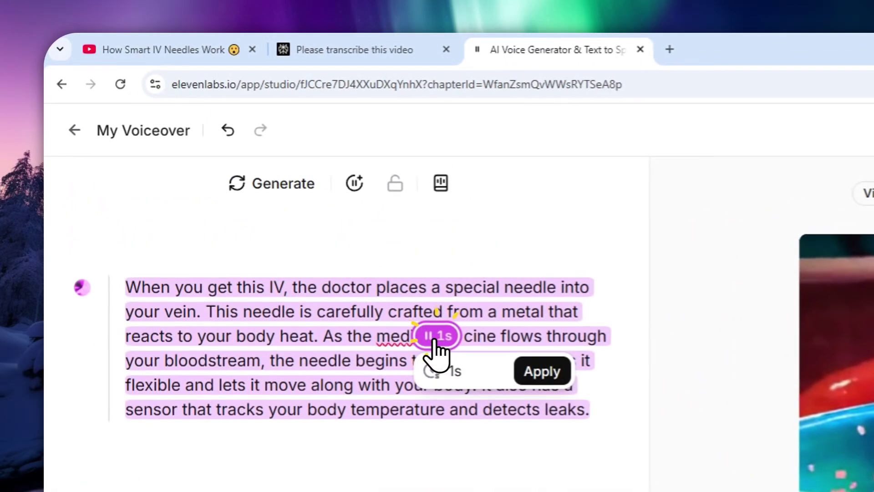
click(229, 131)
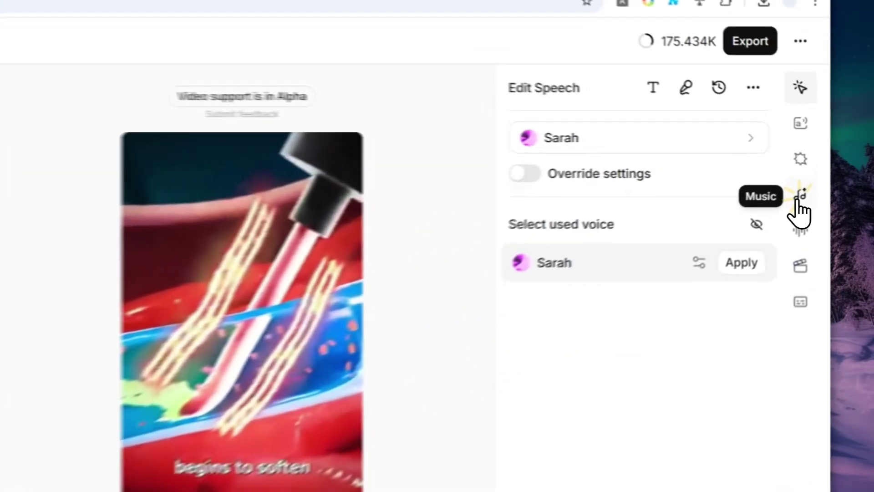
click(812, 171)
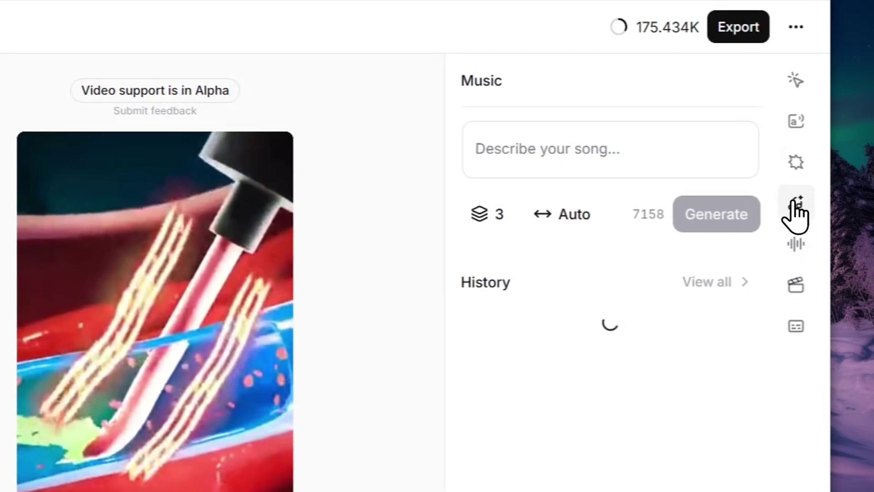
click(795, 163)
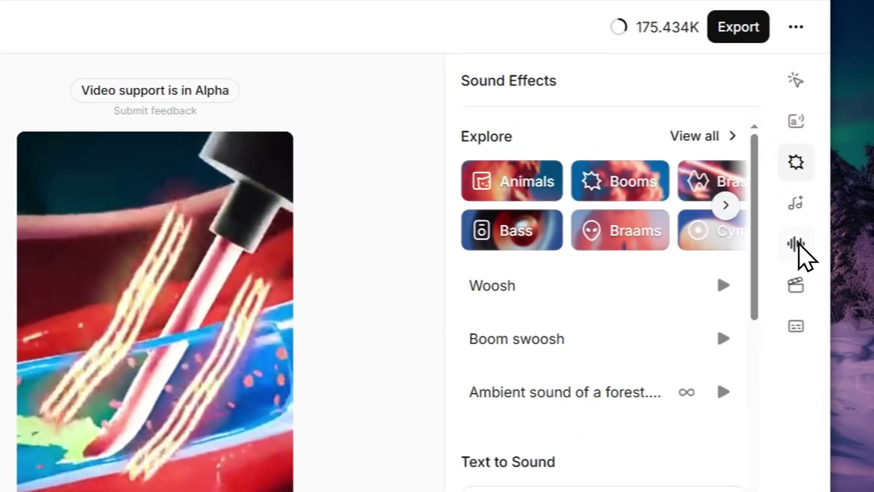
Step: Apply the Vibrant Social caption style and rewind the preview to 0:00
click(796, 326)
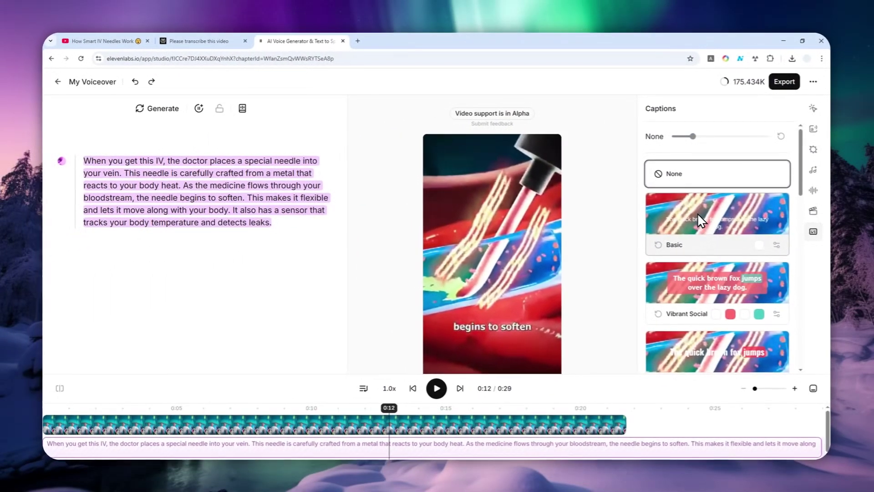
scroll(708, 212, down, 1)
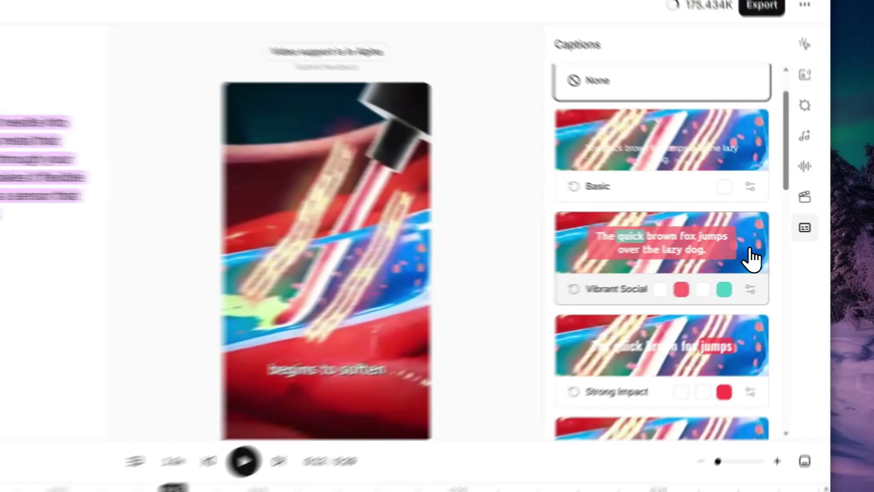
click(764, 255)
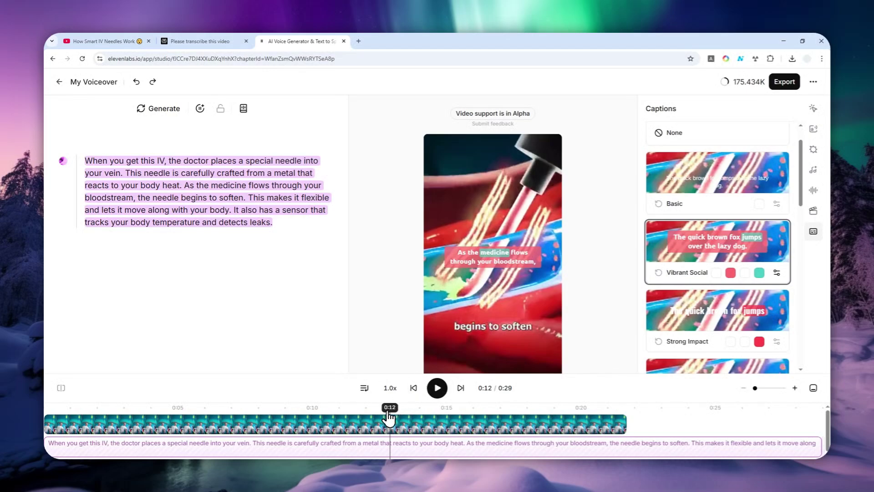
drag(390, 412, 20, 428)
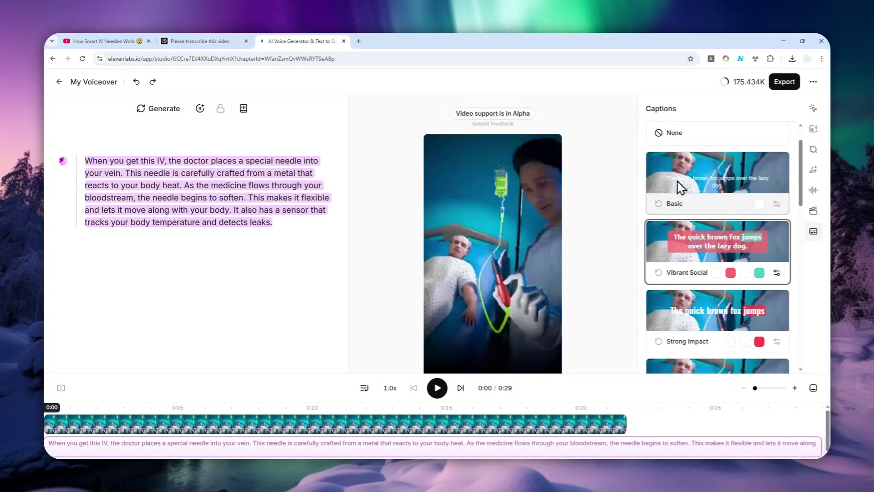
Step: Mute the video clip's original audio and play the preview to generate Sarah's voiceover
click(167, 430)
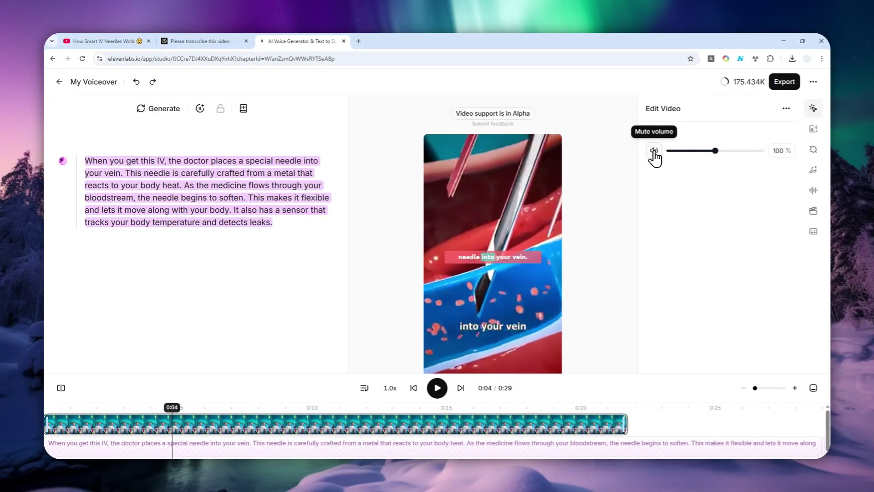
click(654, 151)
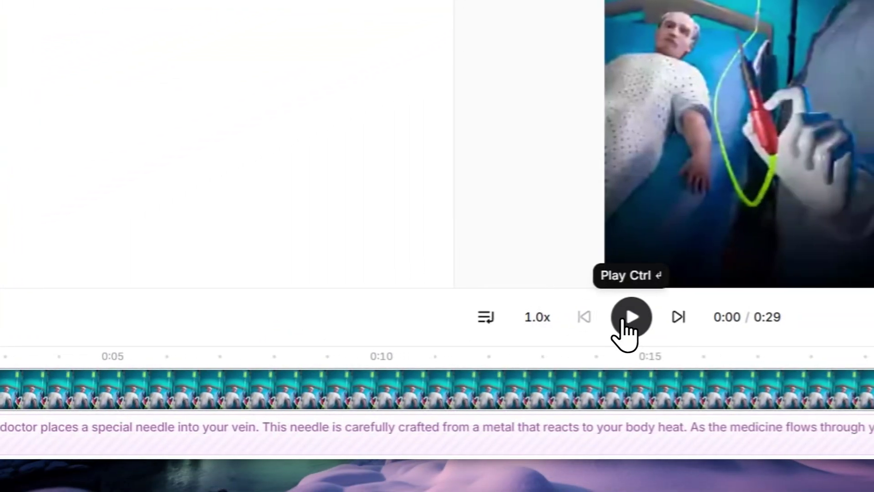
click(627, 329)
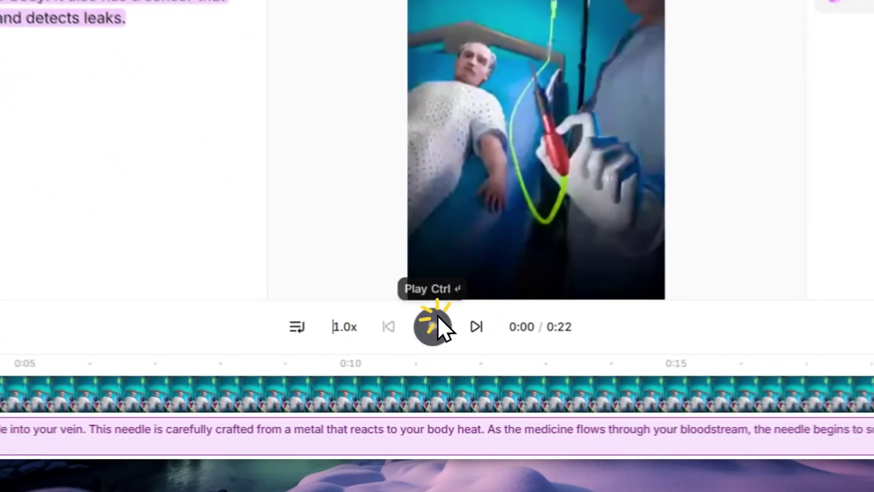
click(438, 387)
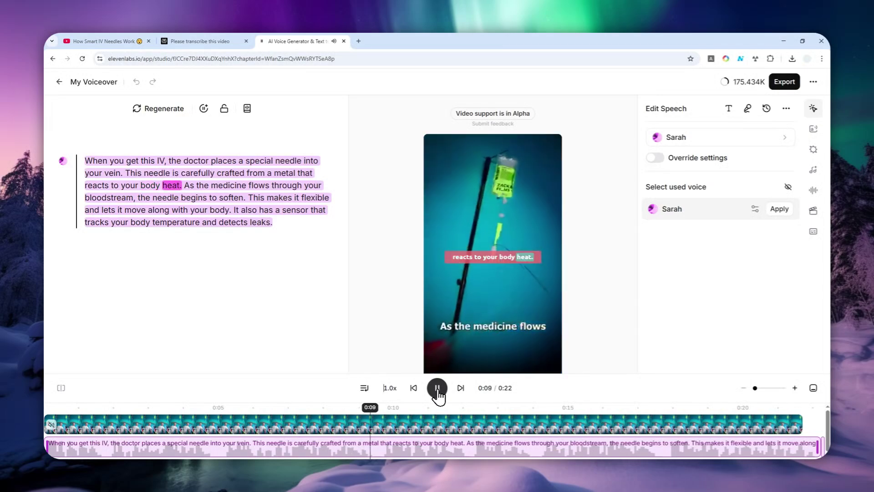
click(437, 388)
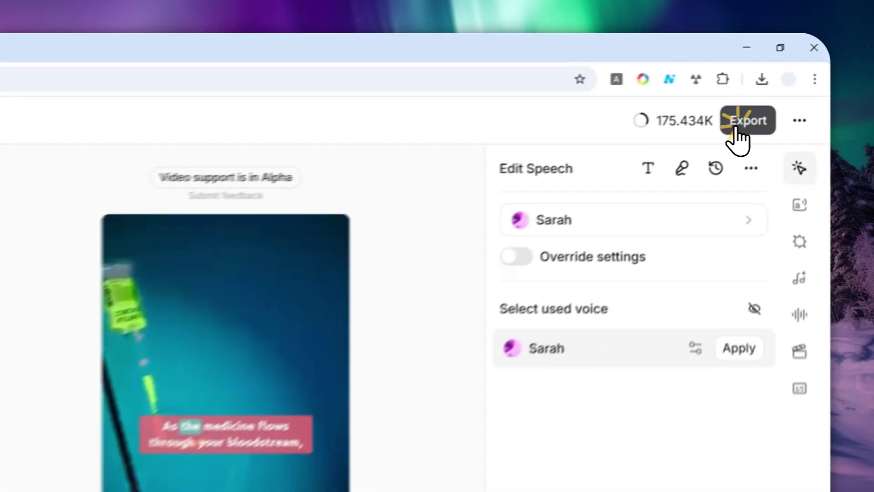
Step: Export the My Voiceover project with the media type kept as Video
click(783, 82)
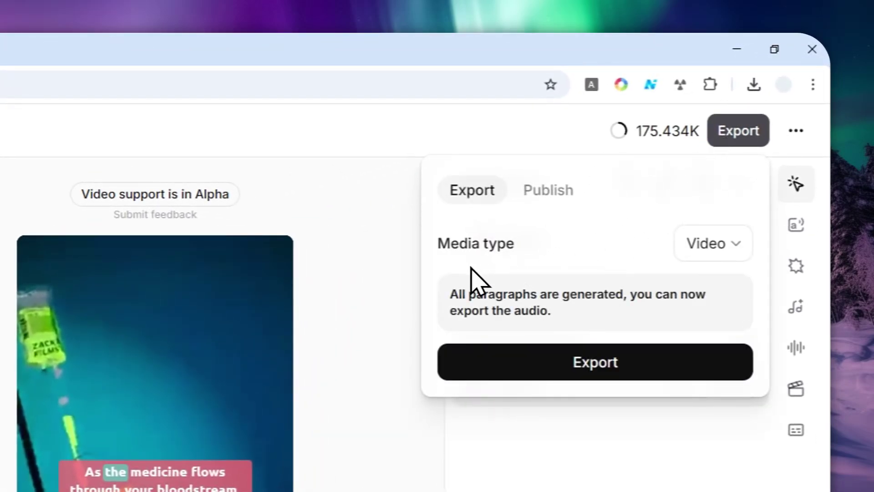
click(703, 244)
click(706, 246)
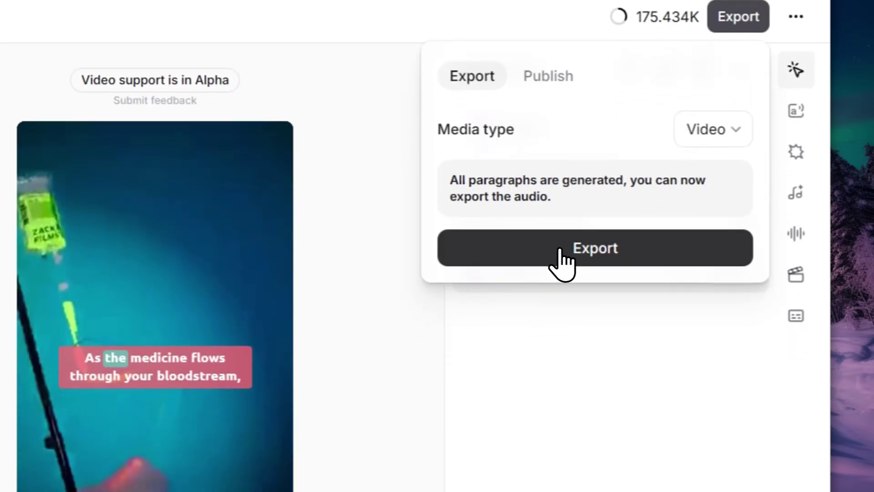
click(561, 249)
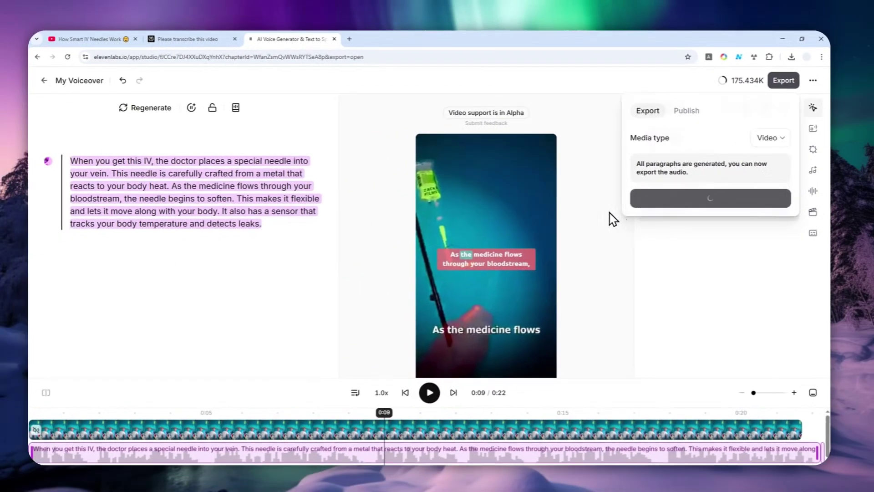